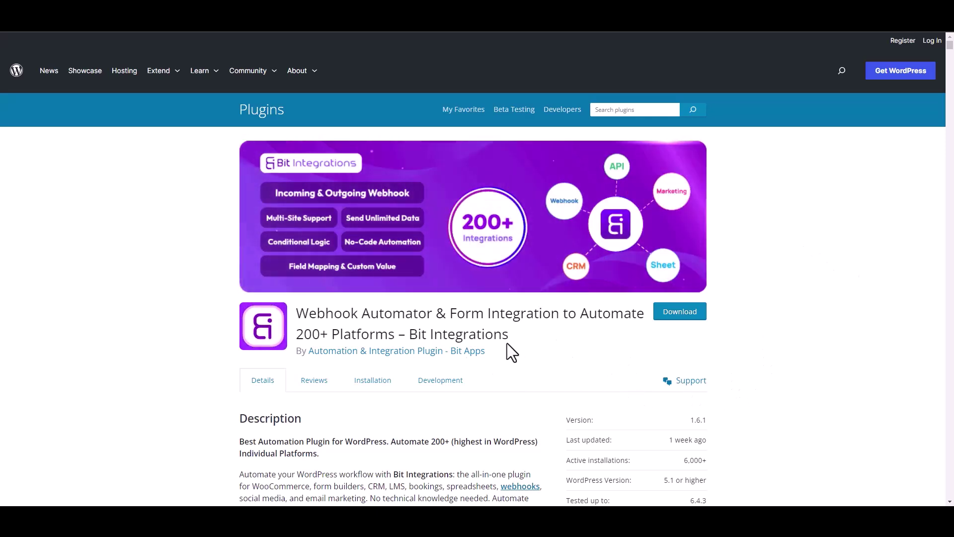
Highlight the Bit Integrations plugin title, then start a new integration in WordPress admin
drag(410, 334, 520, 344)
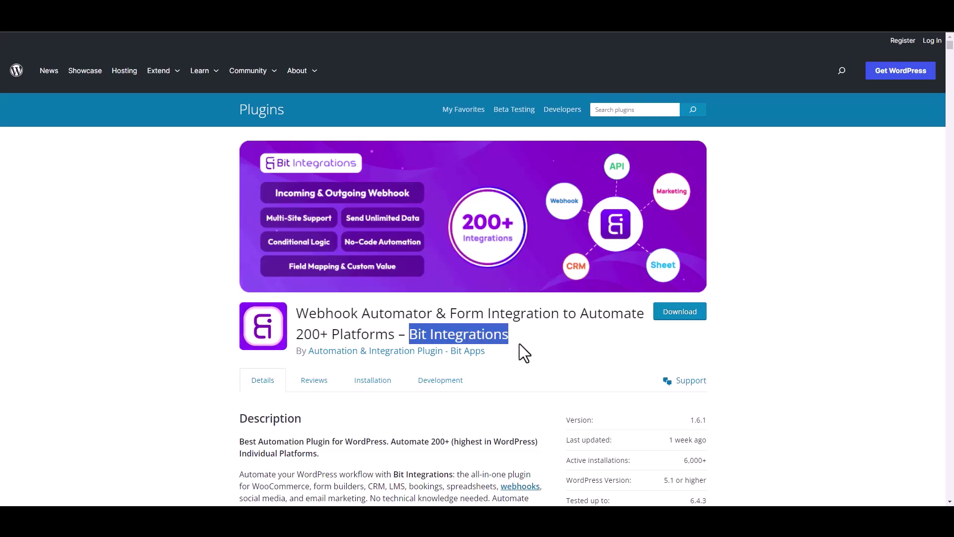
click(526, 347)
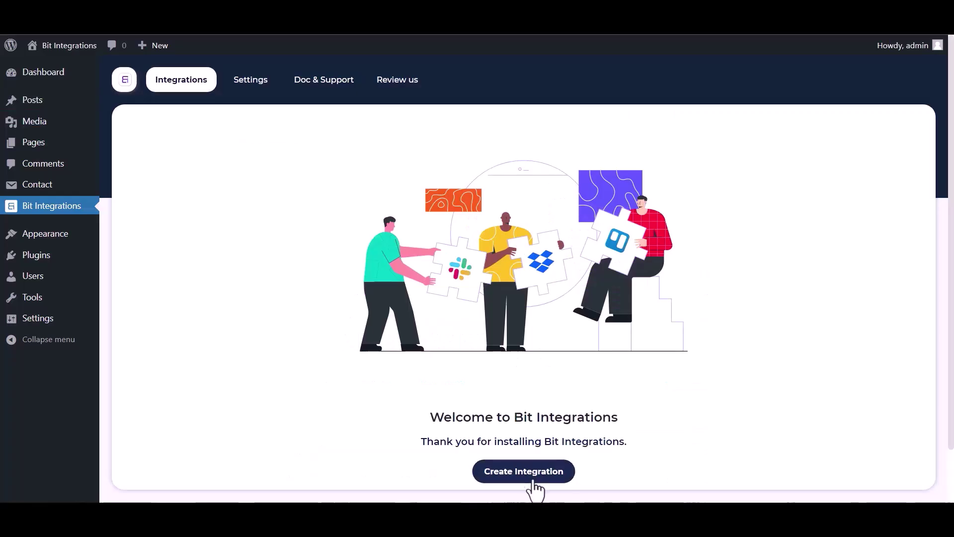
click(530, 477)
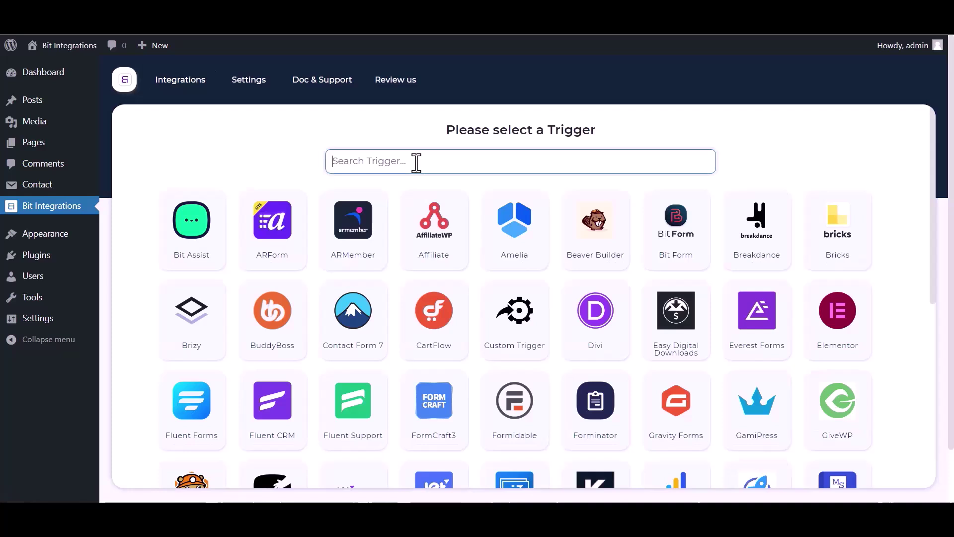
Use Contact Form 7's Contact form 1 as the trigger and Zapier as the action
text(contact)
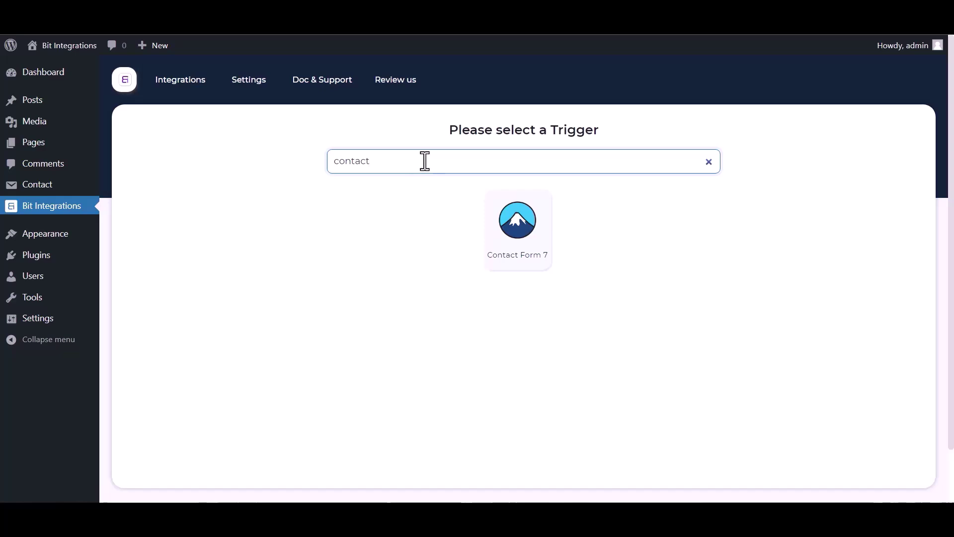
click(491, 227)
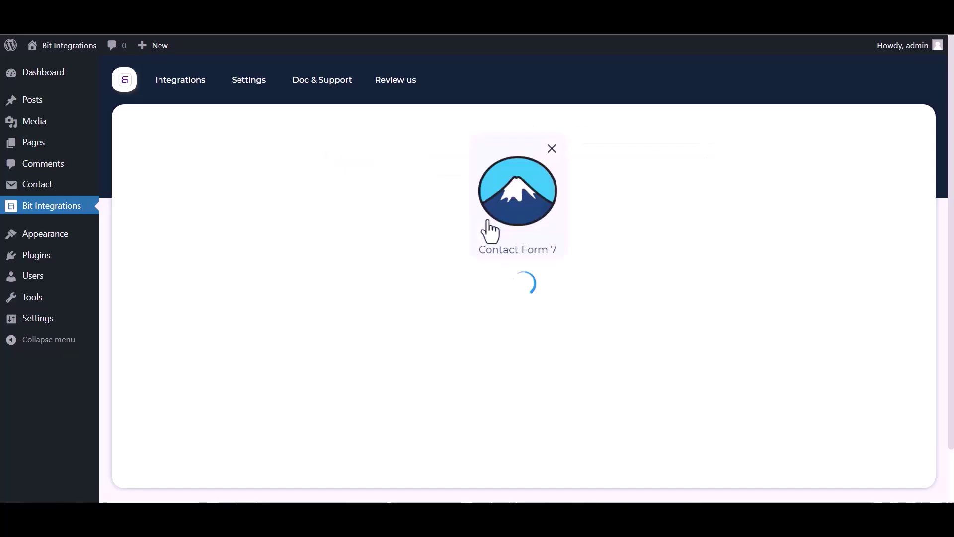
click(494, 318)
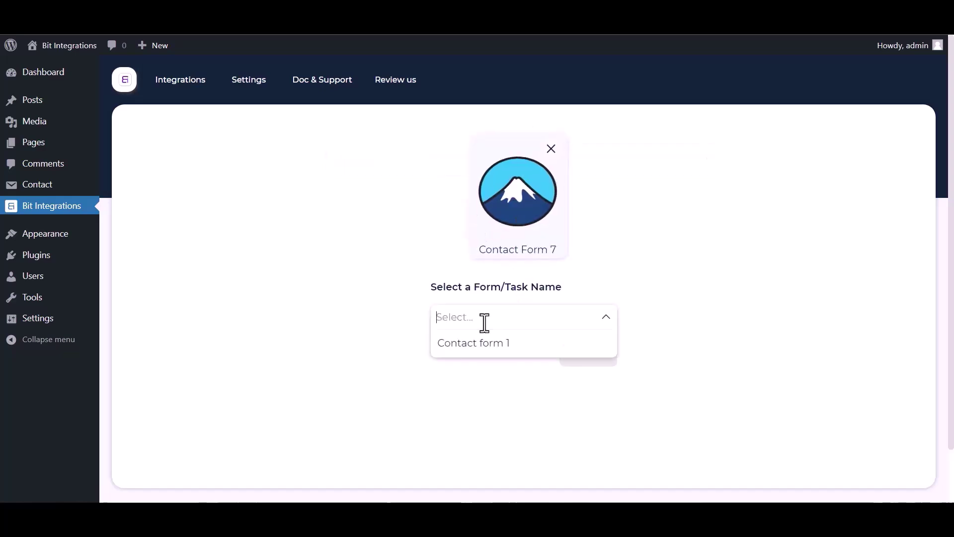
click(473, 348)
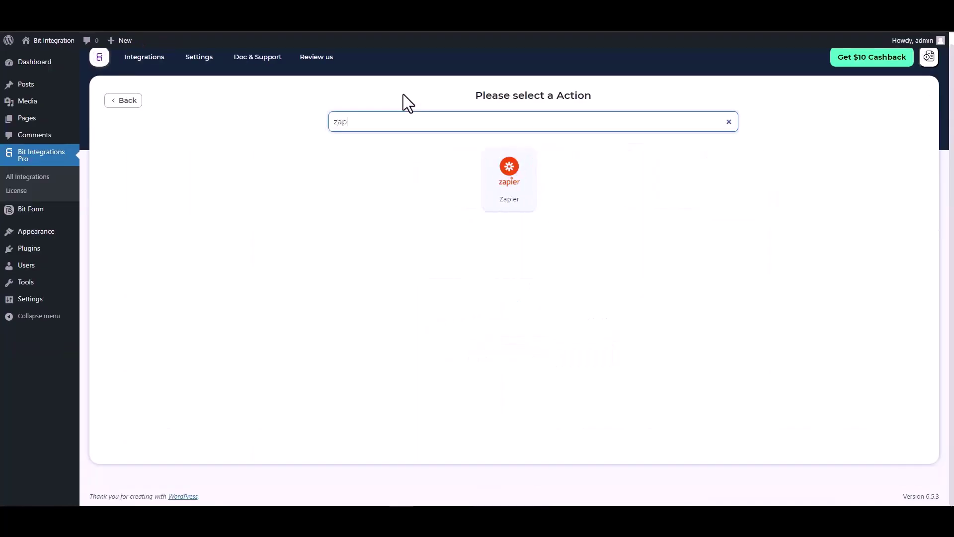
click(502, 174)
click(195, 232)
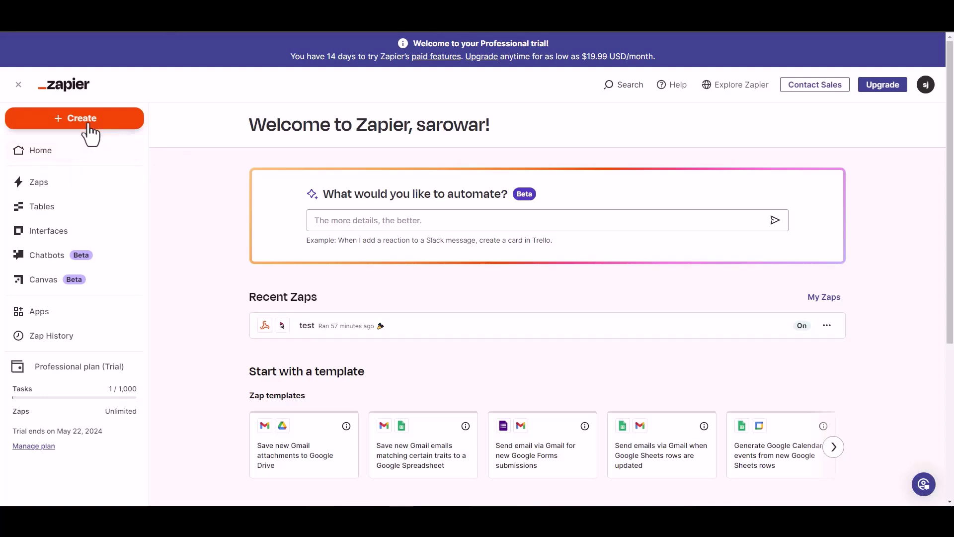
Create a new Zap with a Webhooks by Zapier trigger using the Catch Hook event
click(90, 122)
click(58, 158)
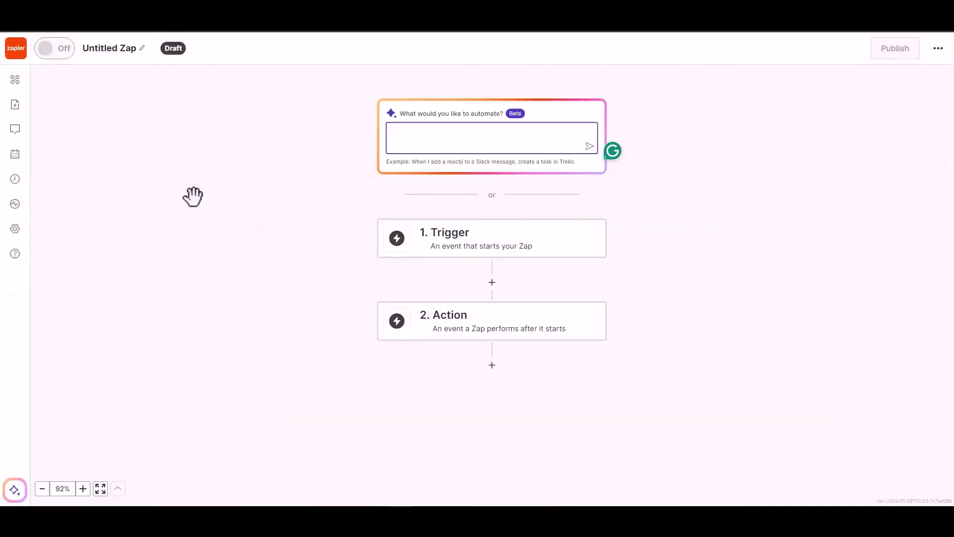
click(464, 239)
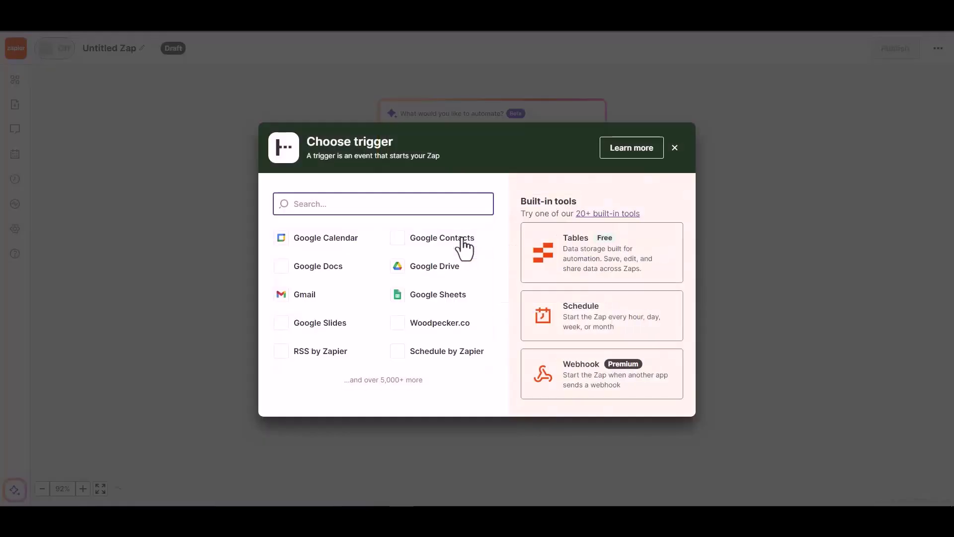
click(581, 380)
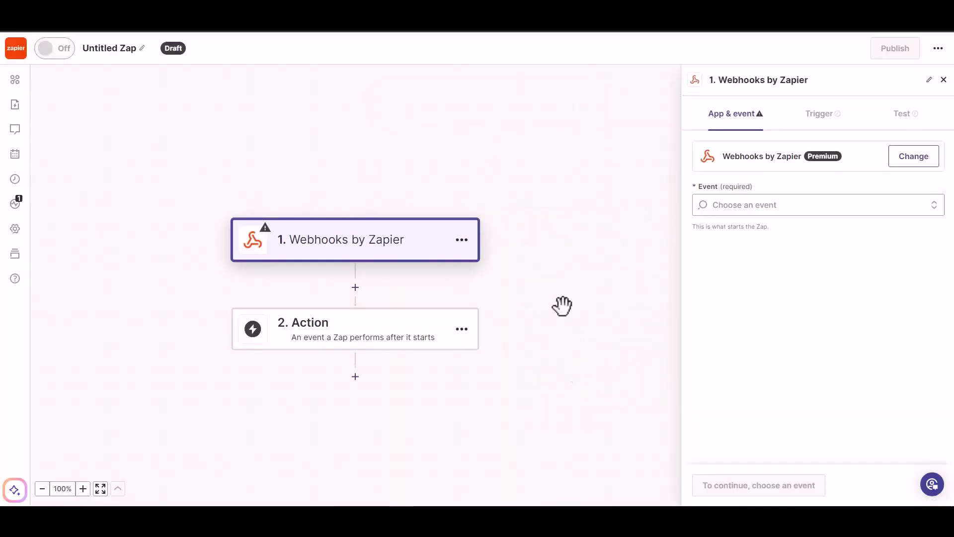
click(768, 208)
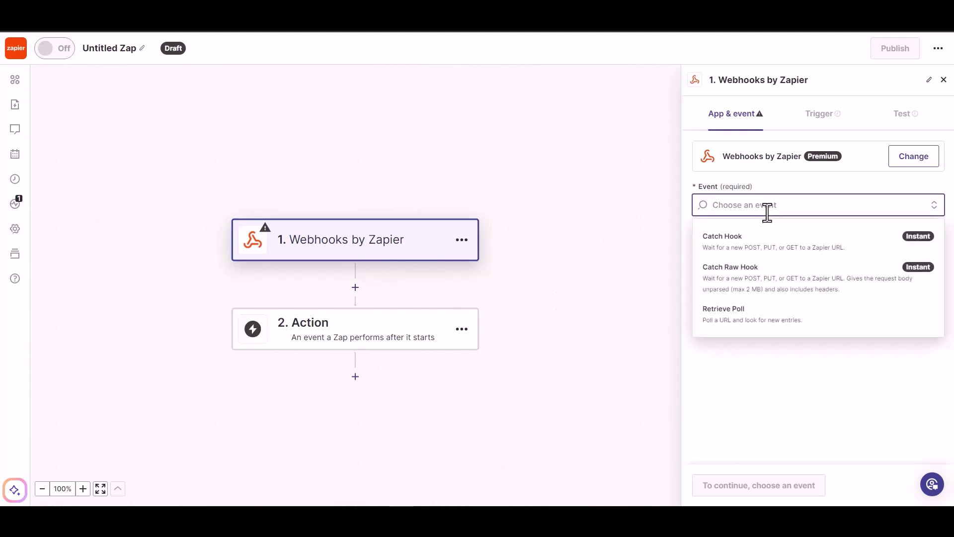
click(766, 253)
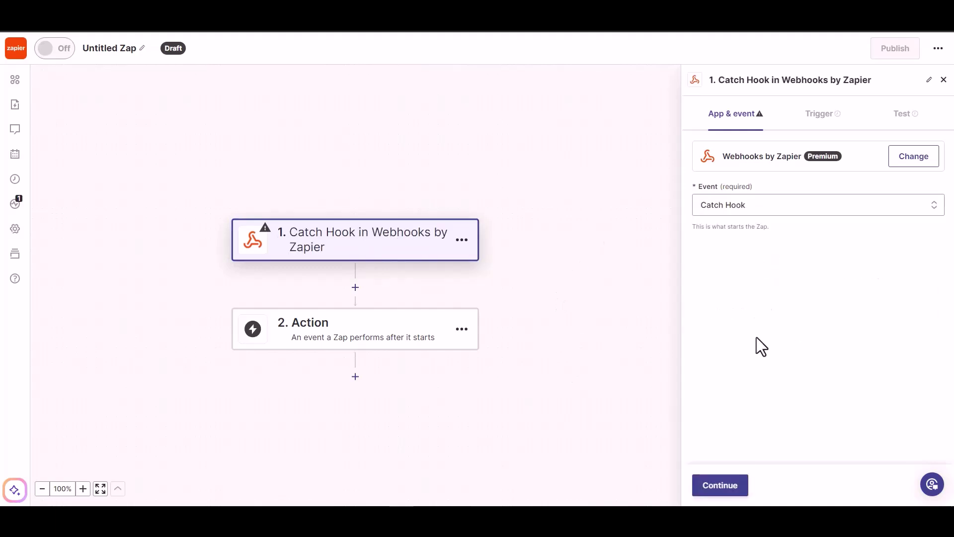
Continue to the trigger test and copy the generated webhook URL
click(721, 488)
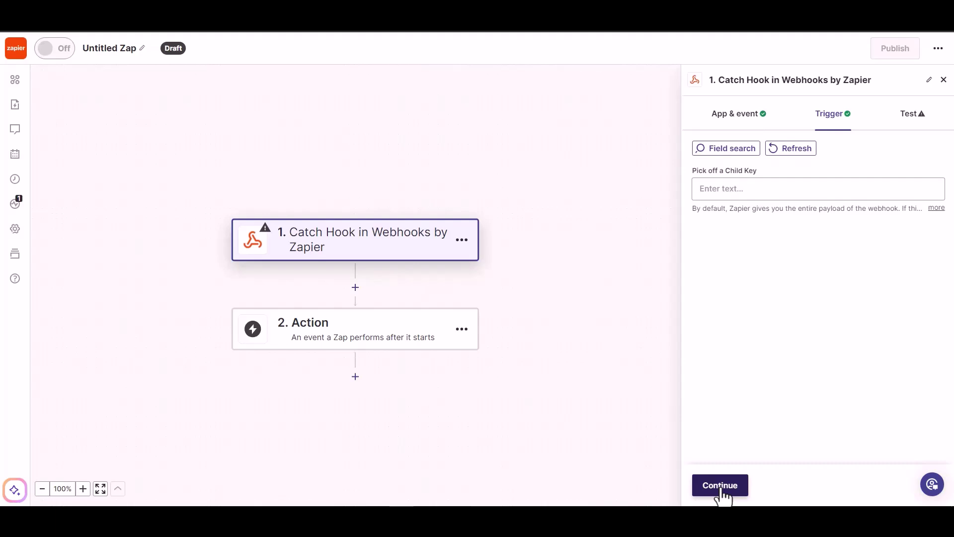
click(720, 486)
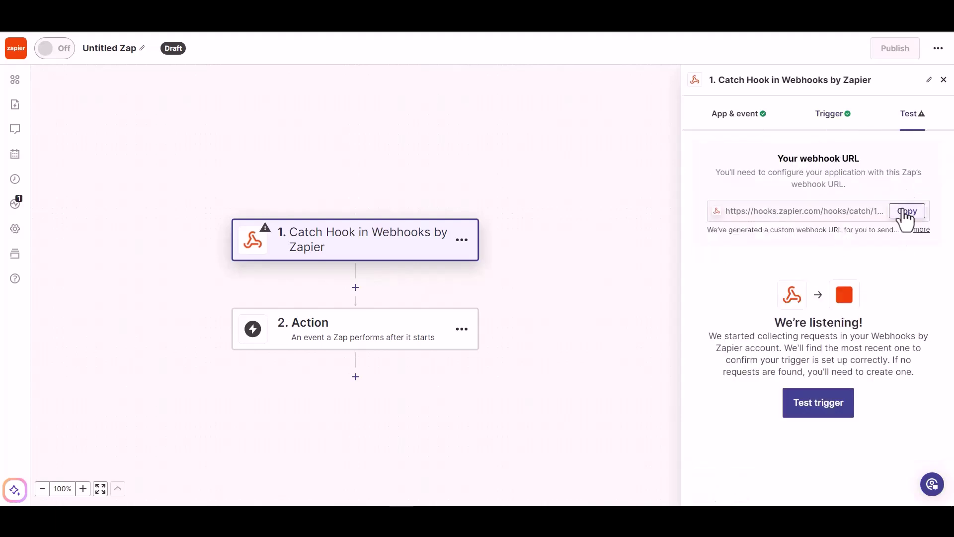
click(906, 213)
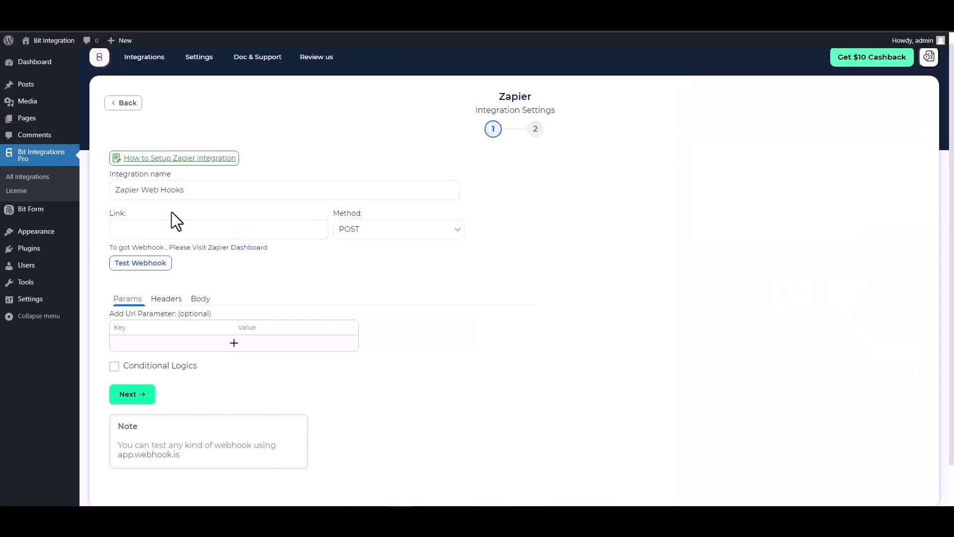
Paste the Zapier webhook URL as the Link, send all data, and use application/json
click(176, 229)
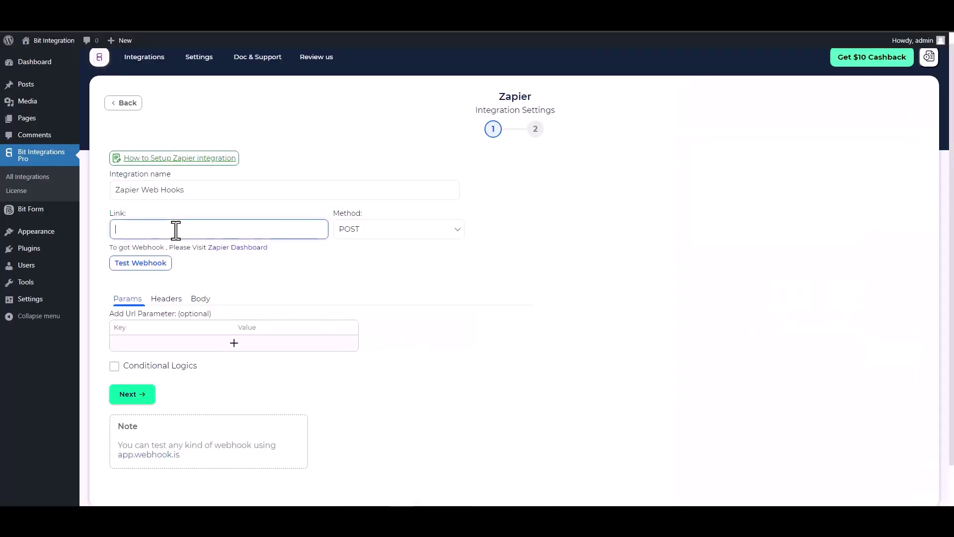
key(ctrl+v)
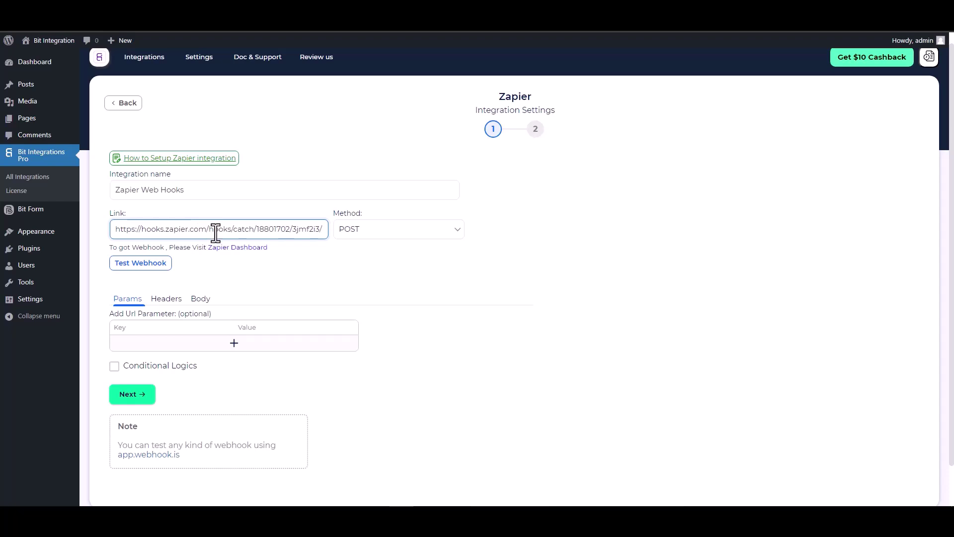
click(201, 299)
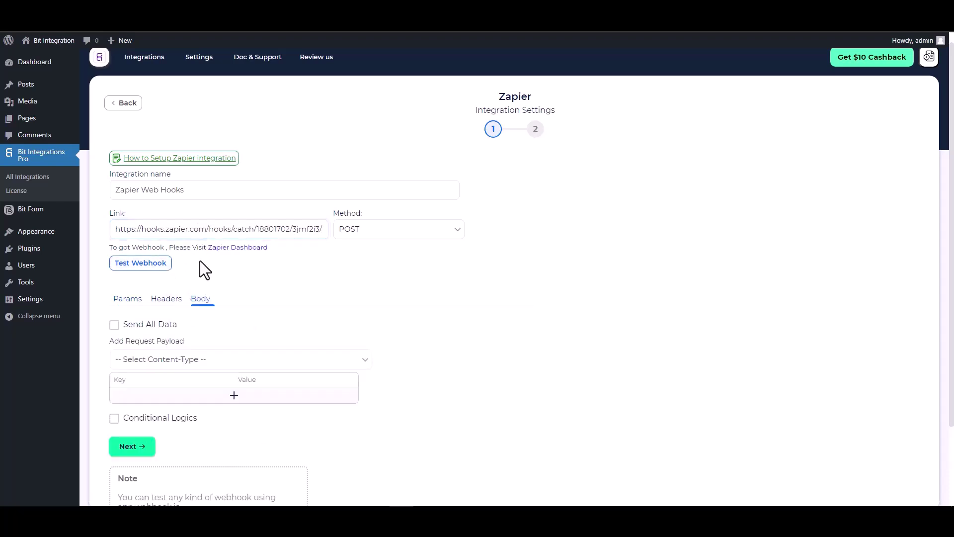
click(161, 321)
scroll(199, 318, down, 2)
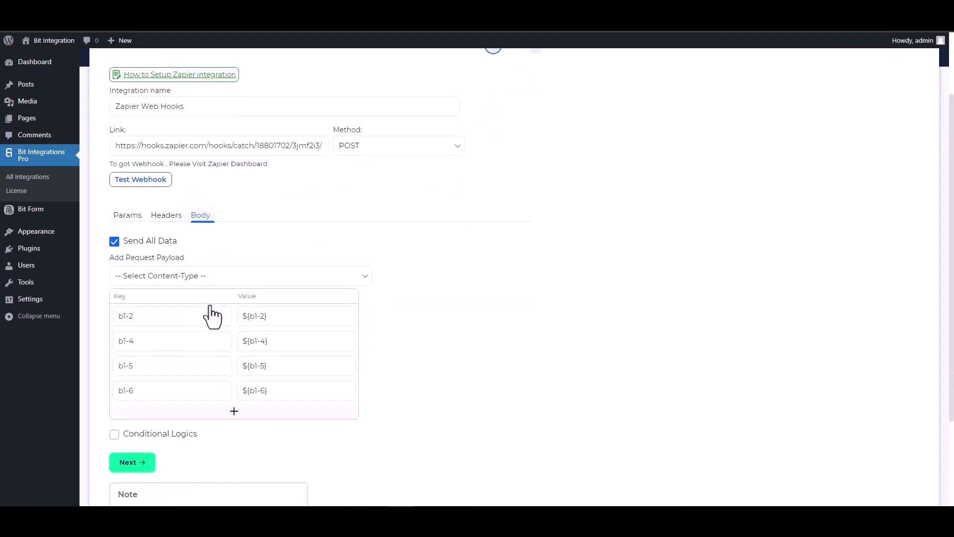
click(234, 264)
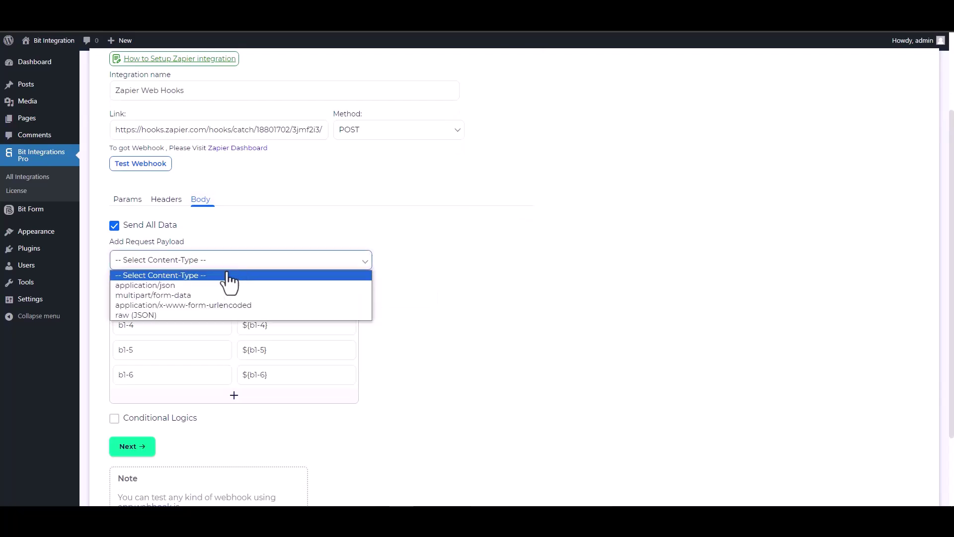
click(180, 288)
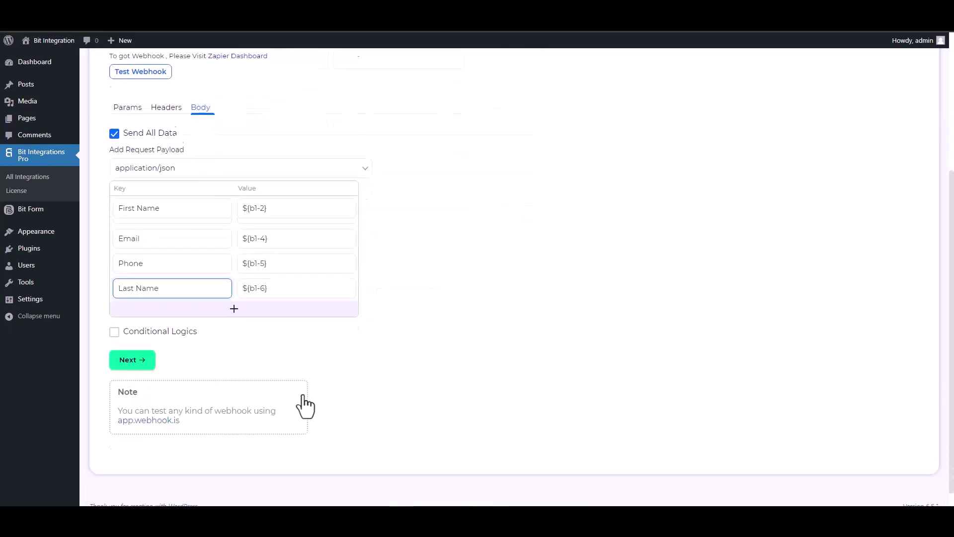
Leave conditional logic off, then proceed and save the Zapier integration
click(135, 323)
scroll(354, 356, down, 2)
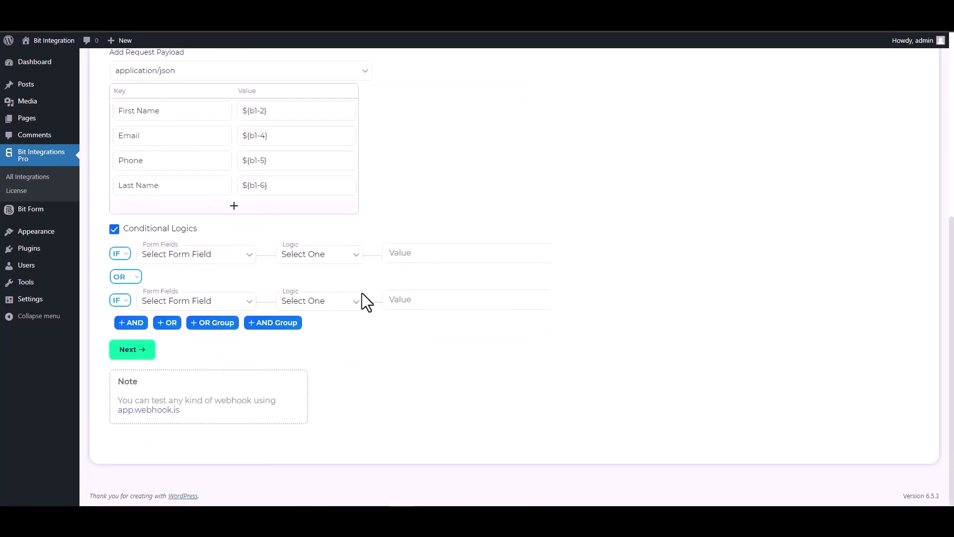
click(115, 230)
scroll(434, 301, up, 5)
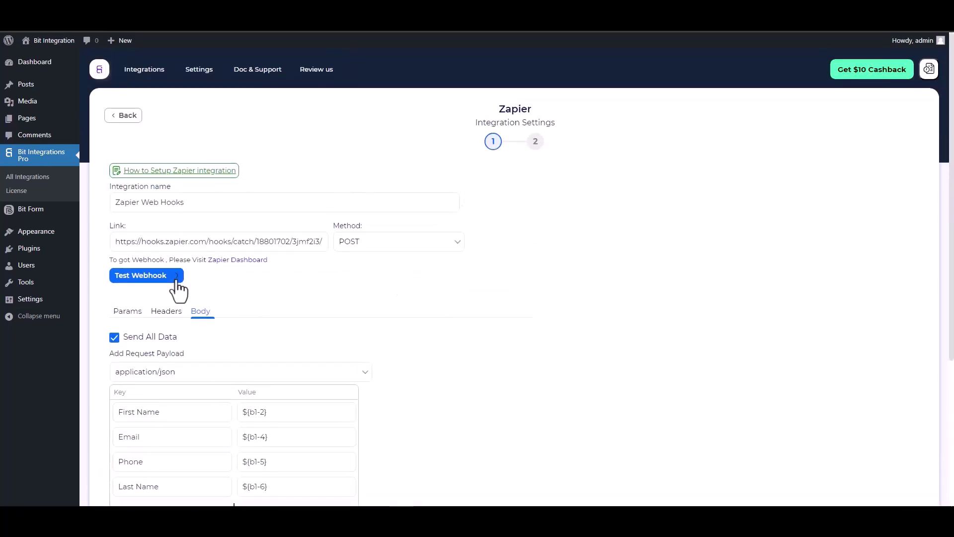
scroll(395, 308, down, 1)
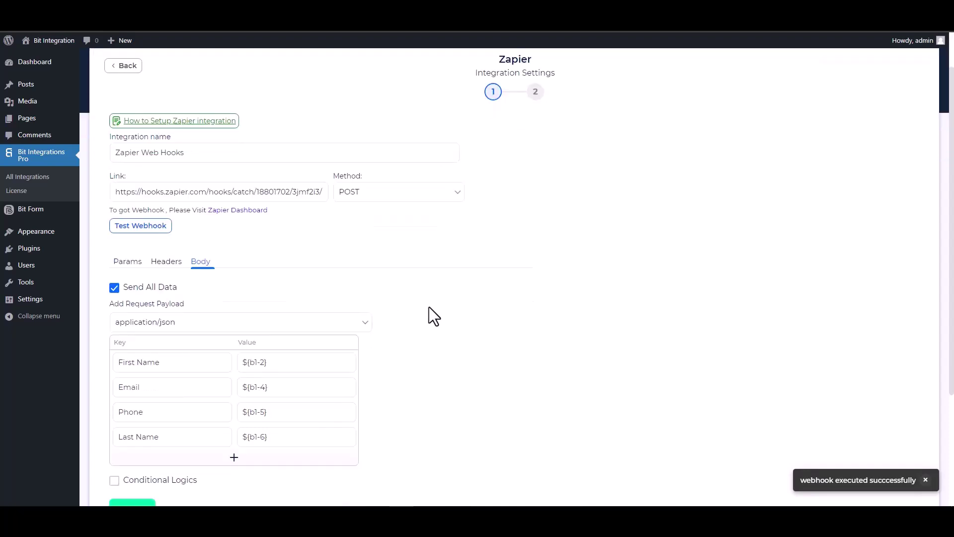
scroll(428, 315, down, 1)
click(152, 469)
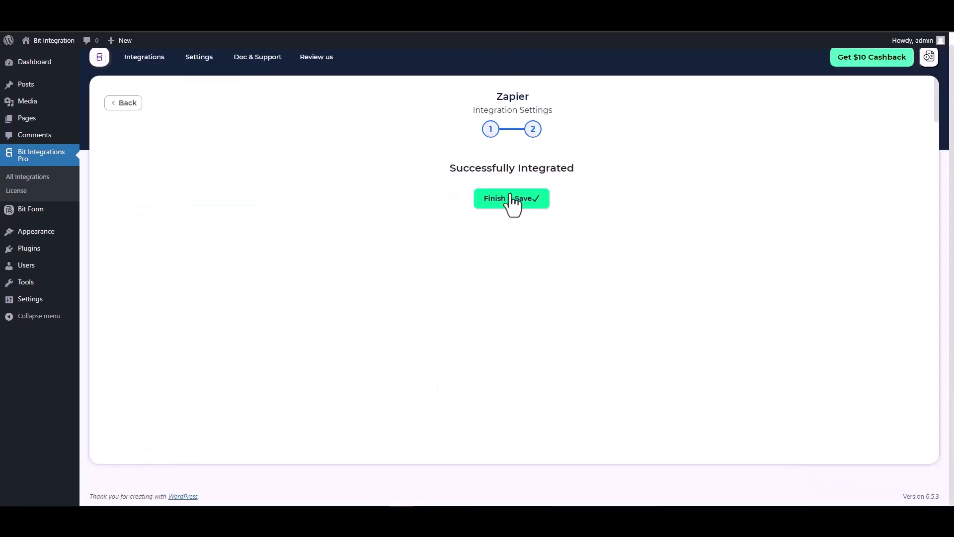
click(510, 200)
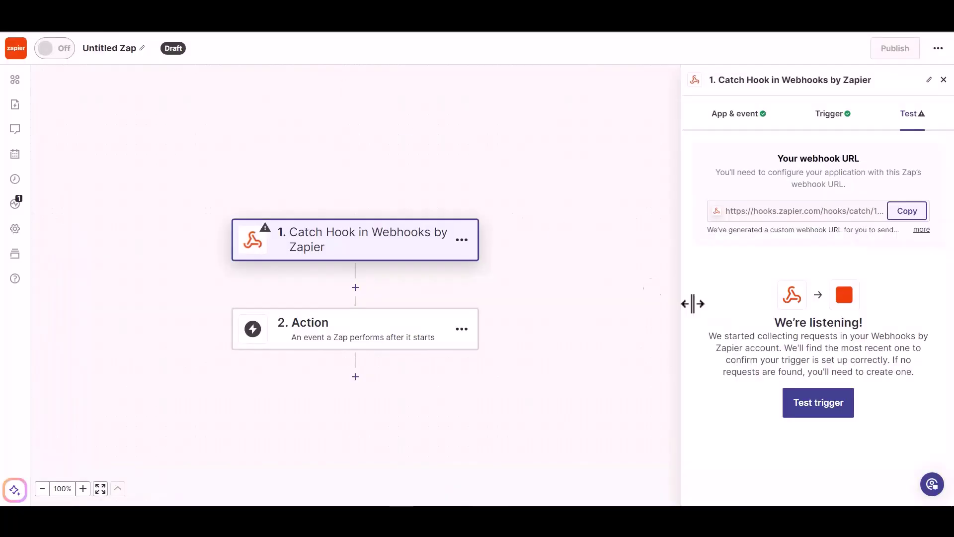
Test the Catch Hook trigger to load the sample request with the form fields
click(808, 413)
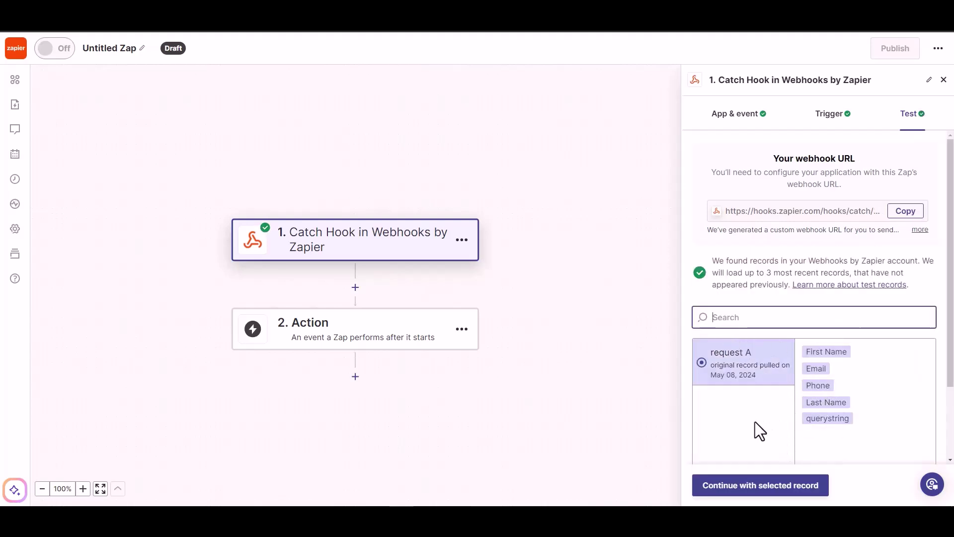
Add Woodpecker.co as the second step with the Create/Update Prospect event
click(771, 494)
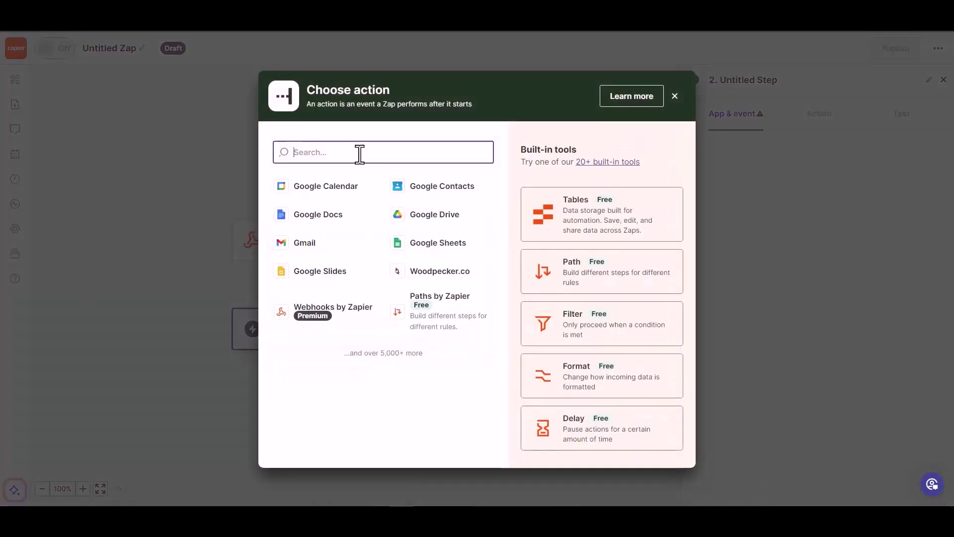
text(wood)
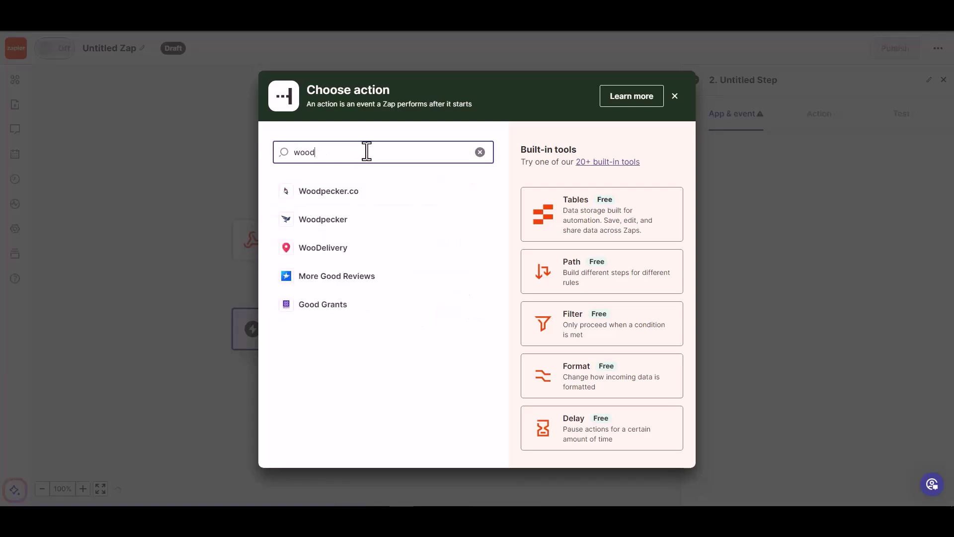
click(347, 194)
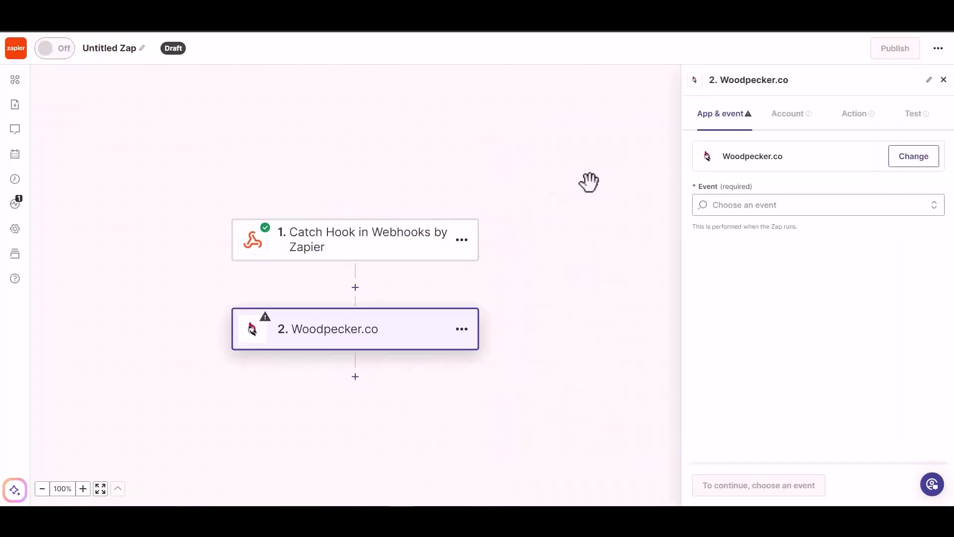
click(764, 208)
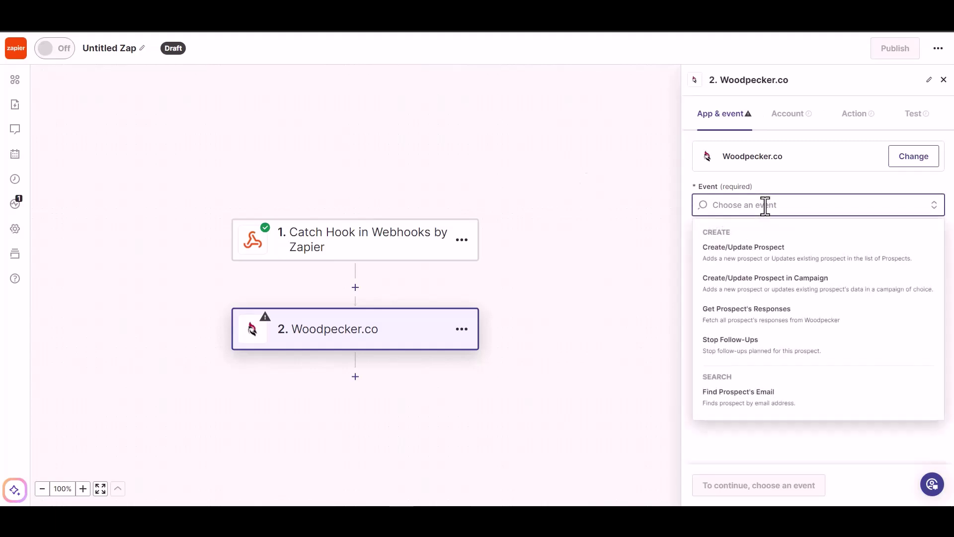
click(765, 259)
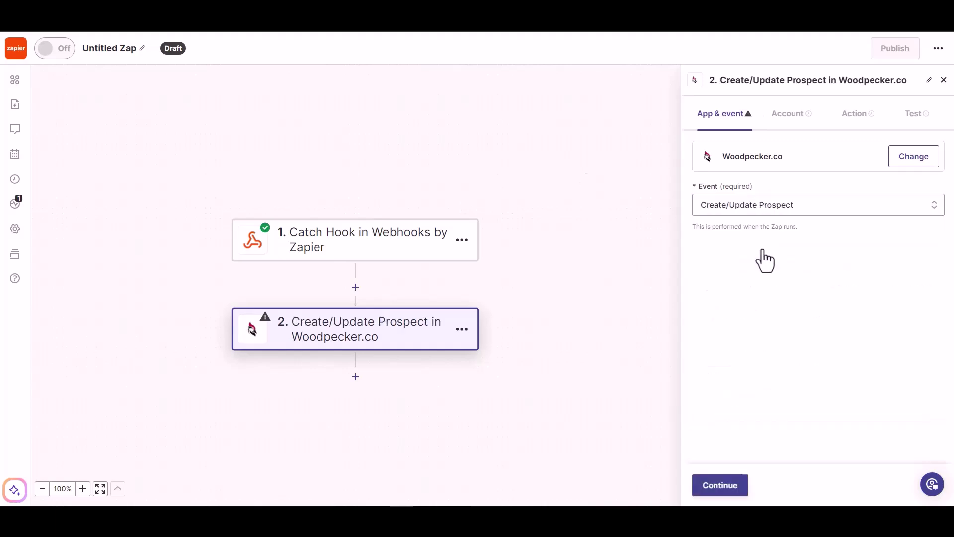
click(715, 491)
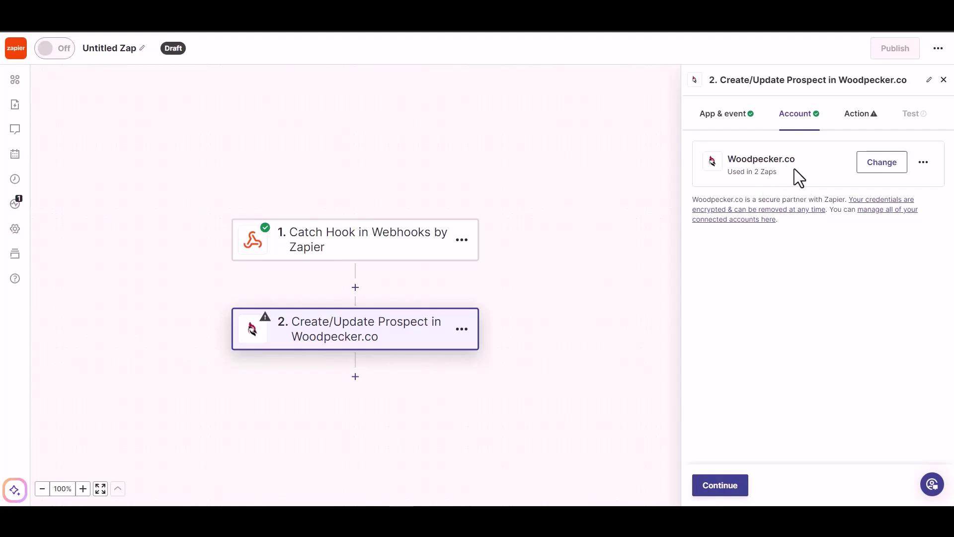
Map the webhook Email into the Email field and set Prospect's Status to ACTIVE
click(714, 491)
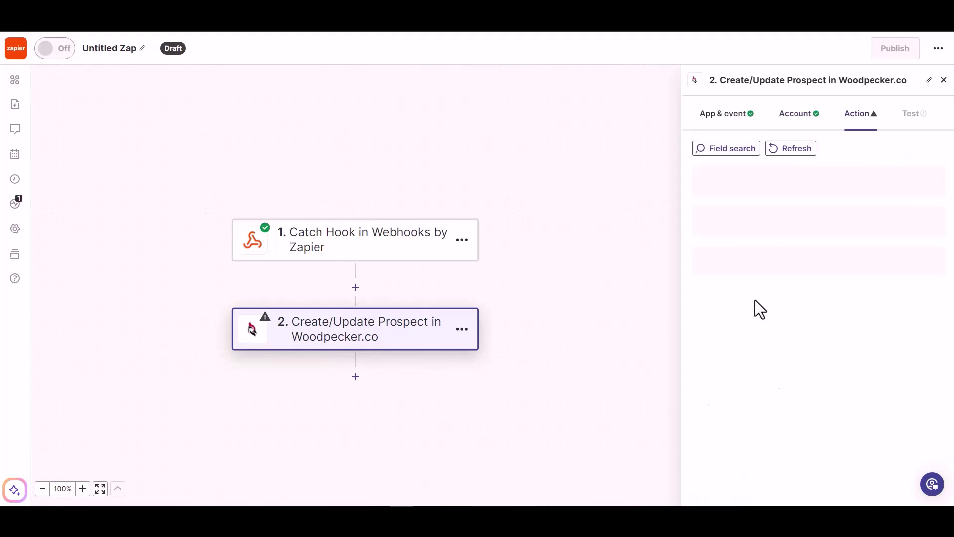
click(743, 188)
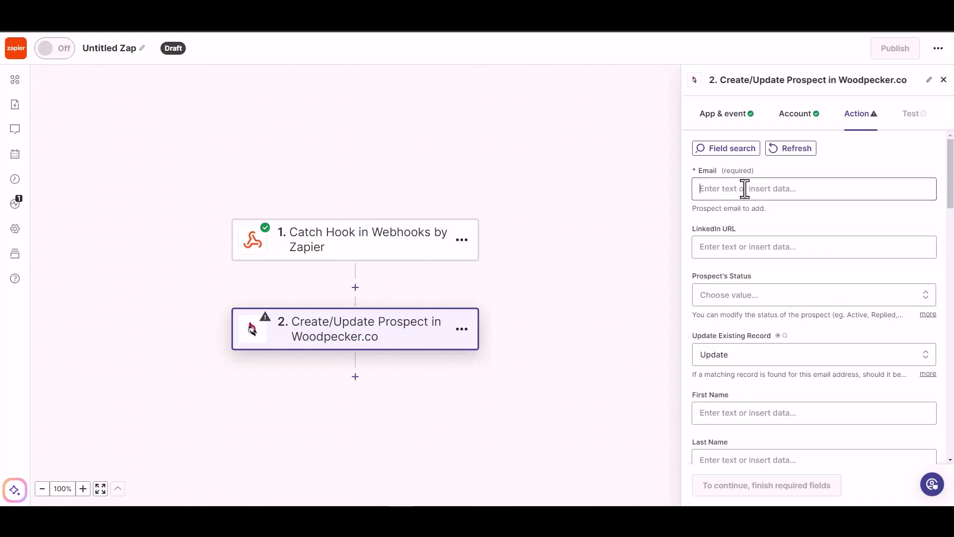
click(734, 302)
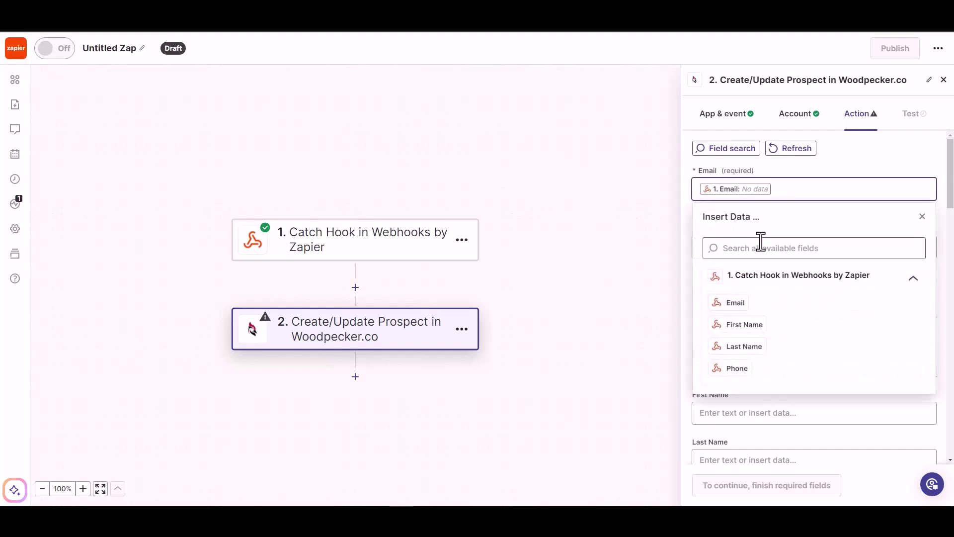
click(836, 164)
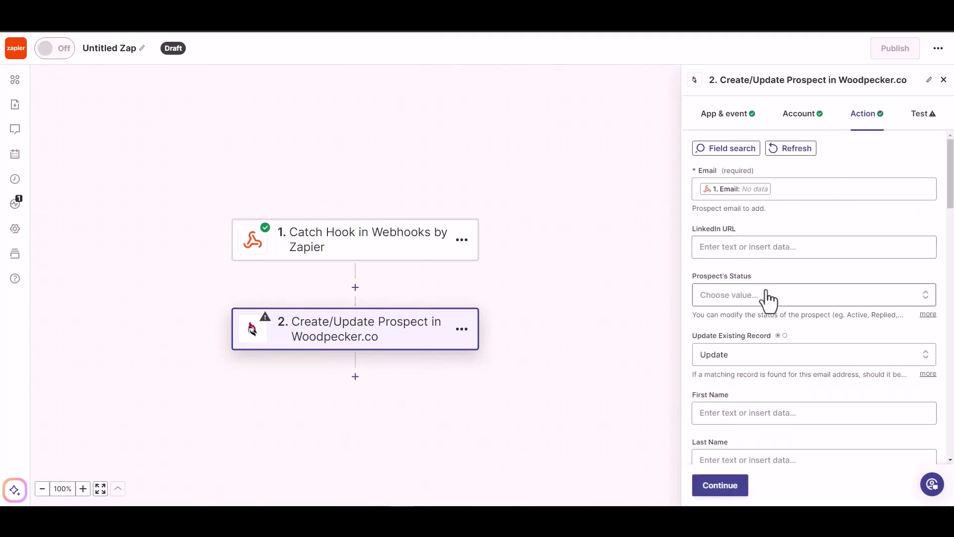
click(752, 296)
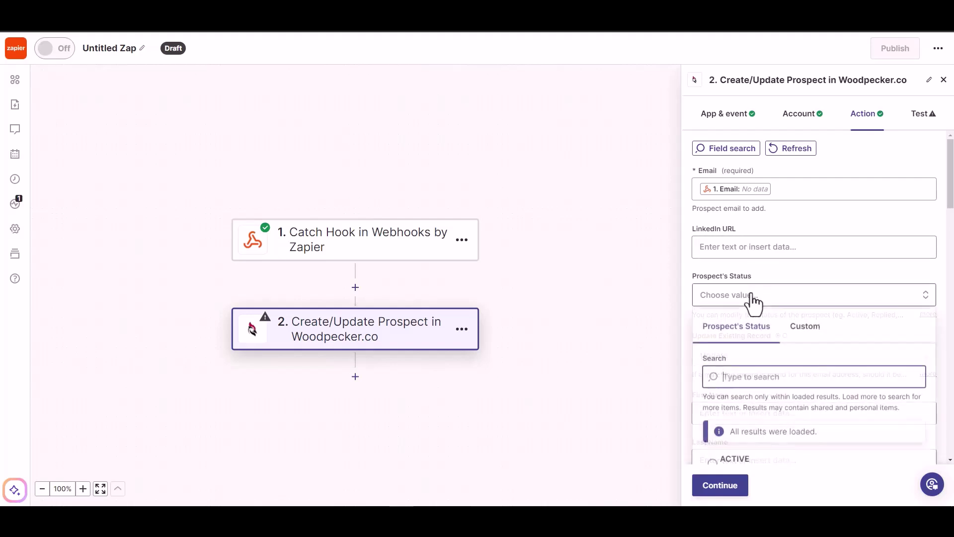
click(751, 298)
click(754, 274)
click(756, 247)
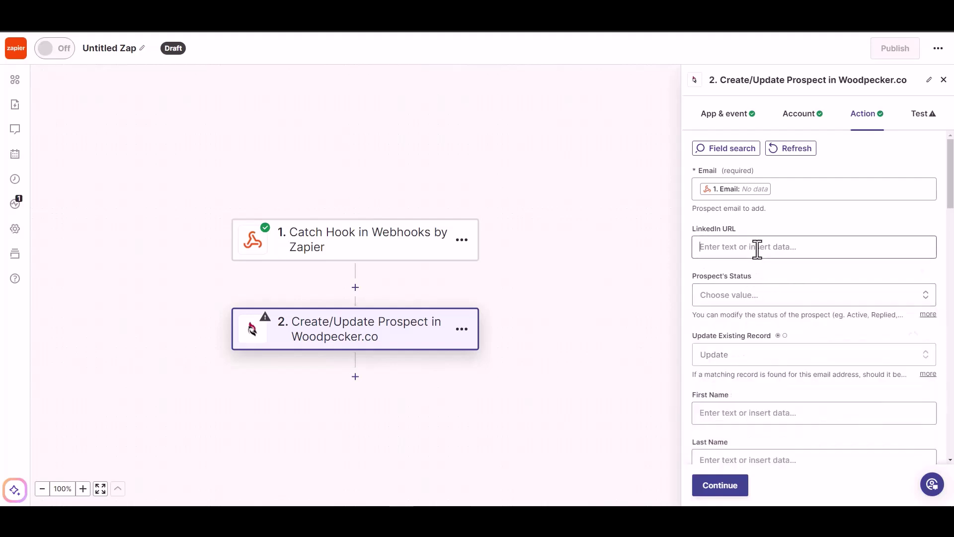
click(795, 221)
scroll(778, 268, down, 1)
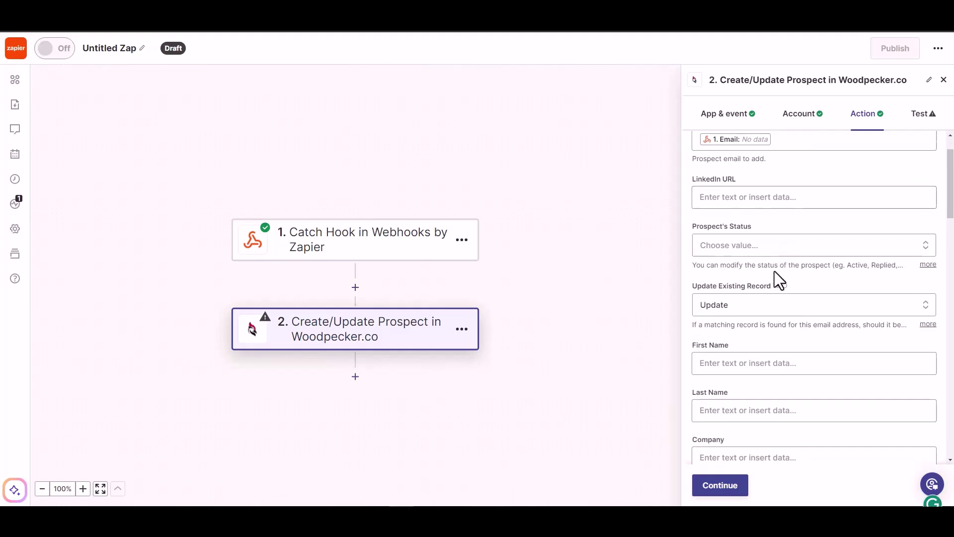
click(792, 246)
click(734, 416)
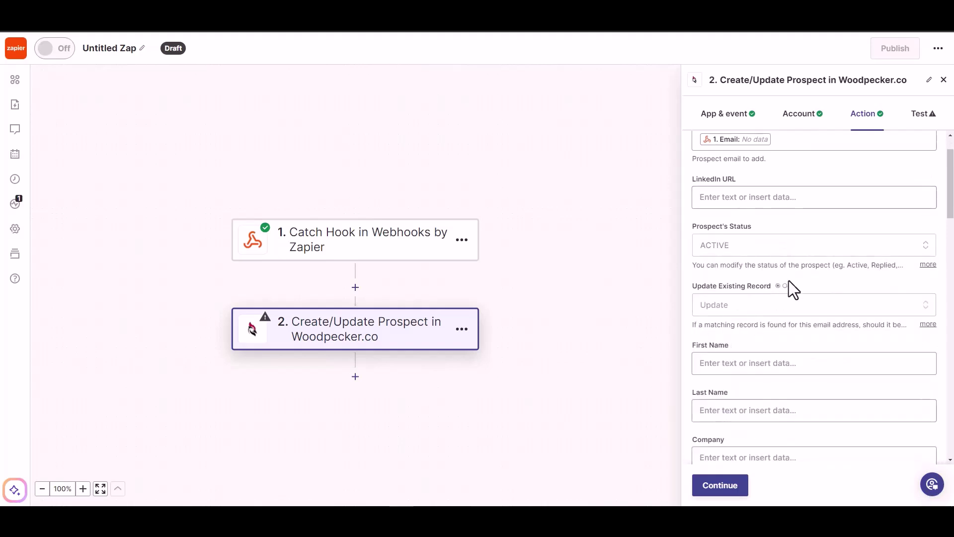
Map the webhook First Name, Last Name and Phone into the matching Woodpecker.co fields
scroll(765, 317, down, 1)
click(753, 313)
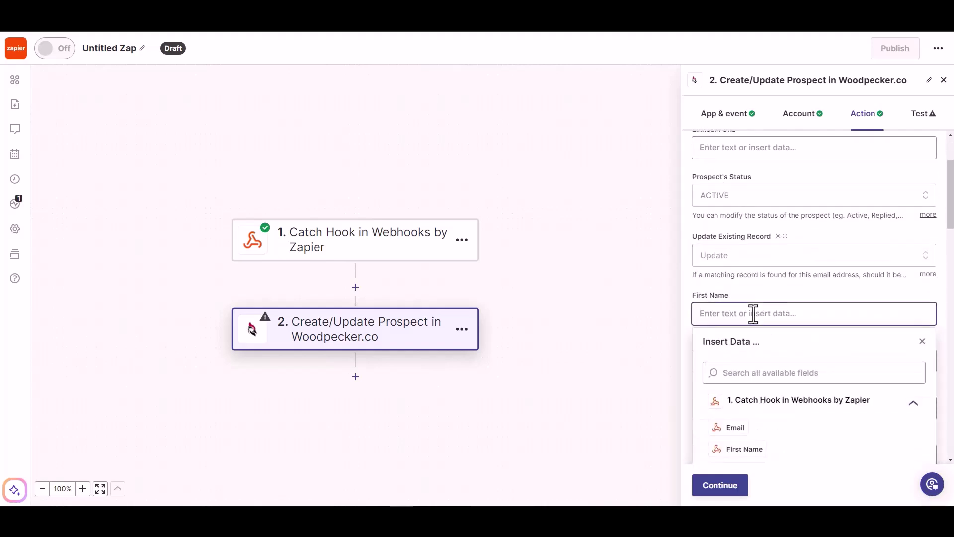
click(740, 450)
scroll(798, 285, down, 2)
click(782, 262)
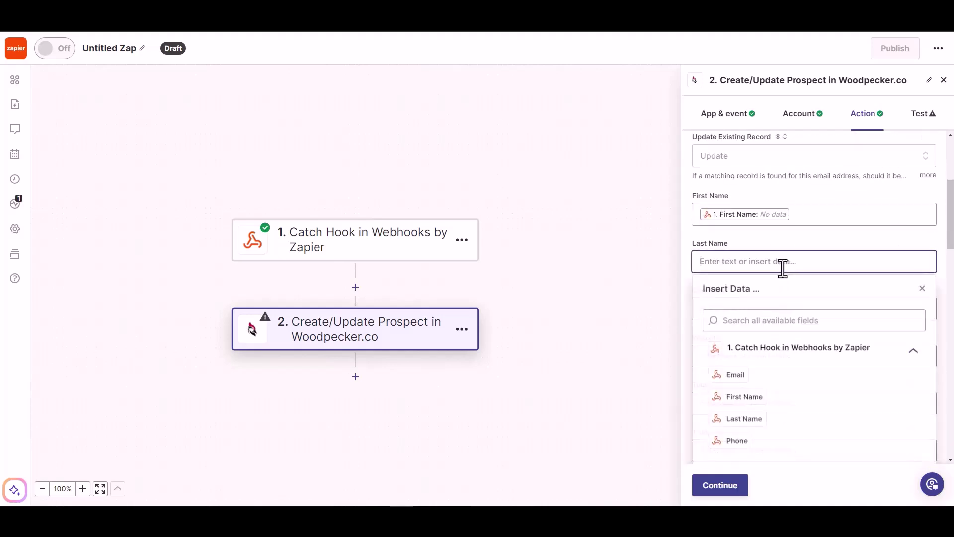
click(740, 419)
scroll(793, 250, down, 1)
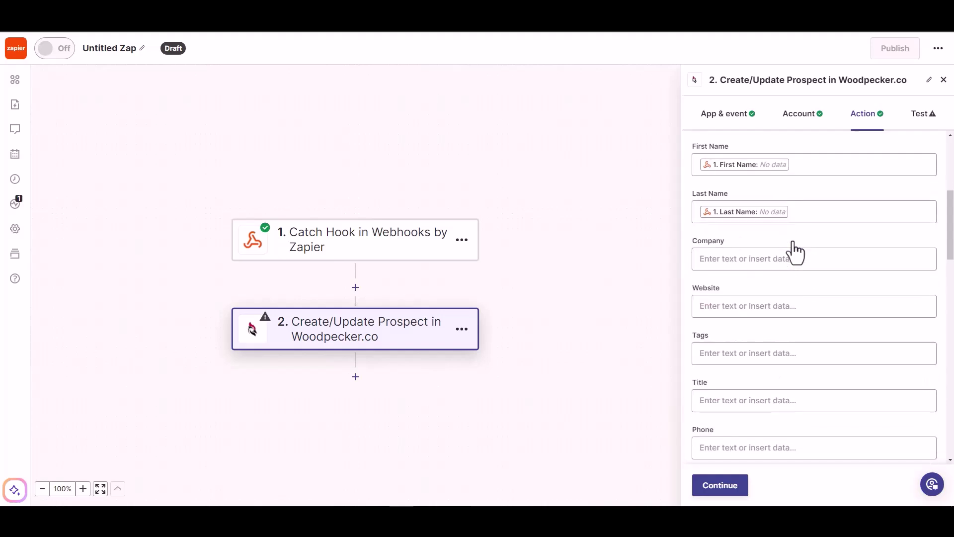
scroll(741, 397, down, 1)
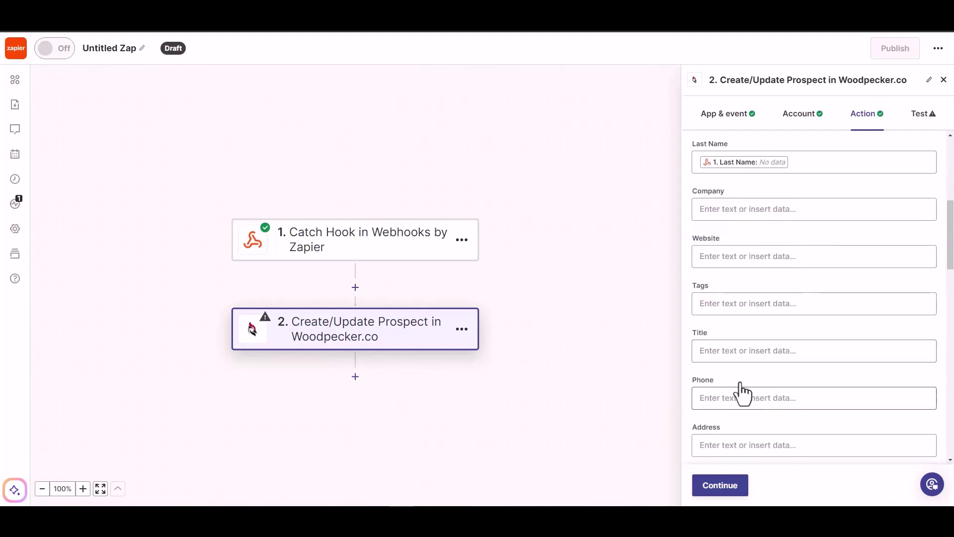
click(748, 403)
scroll(771, 421, down, 3)
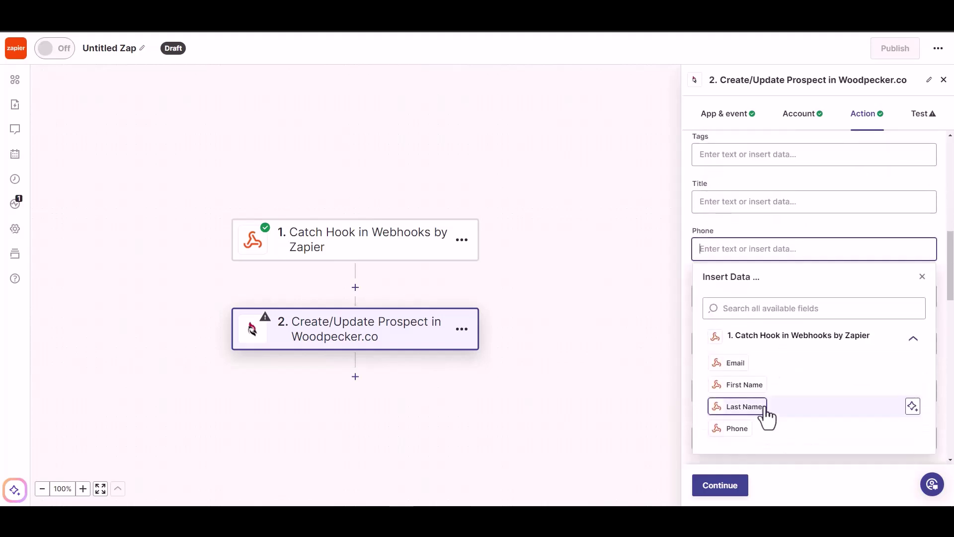
click(735, 428)
click(780, 221)
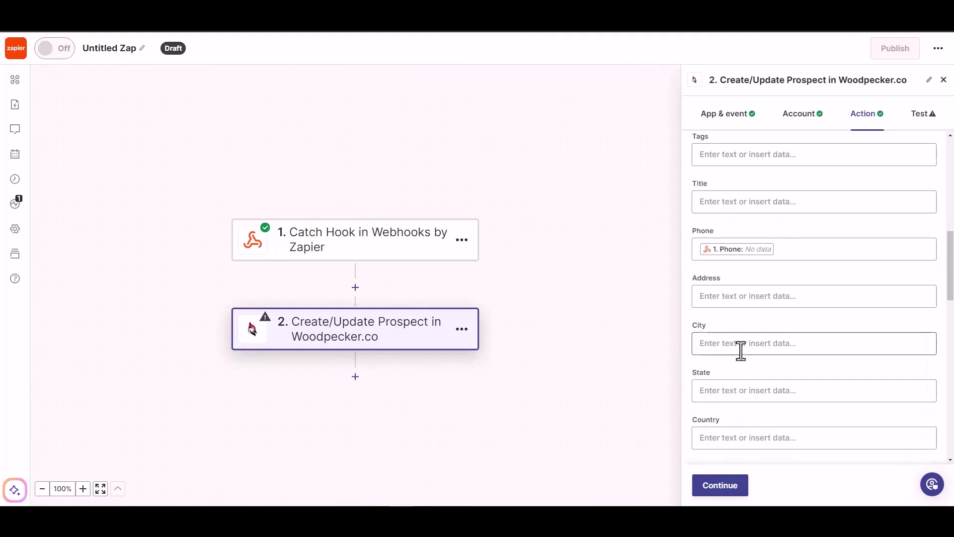
scroll(792, 439, down, 5)
Skip the Woodpecker.co step test and publish the Zap
click(718, 487)
click(731, 489)
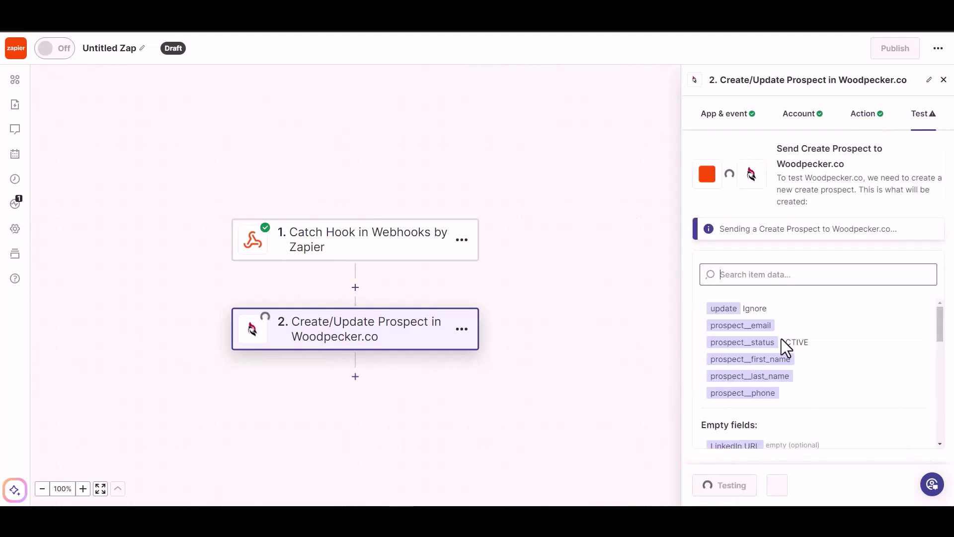
click(773, 492)
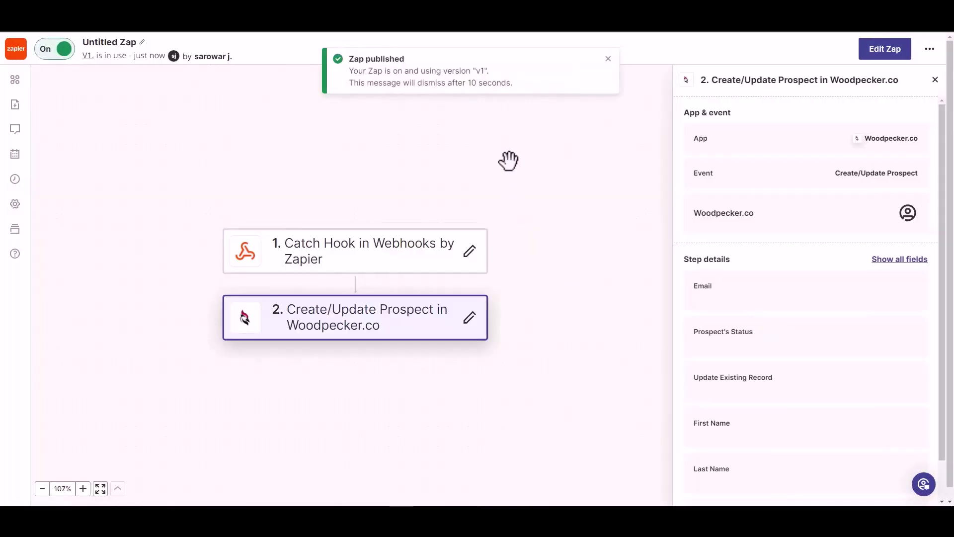
Rename the Zap to 'Bit Integrations'
click(117, 43)
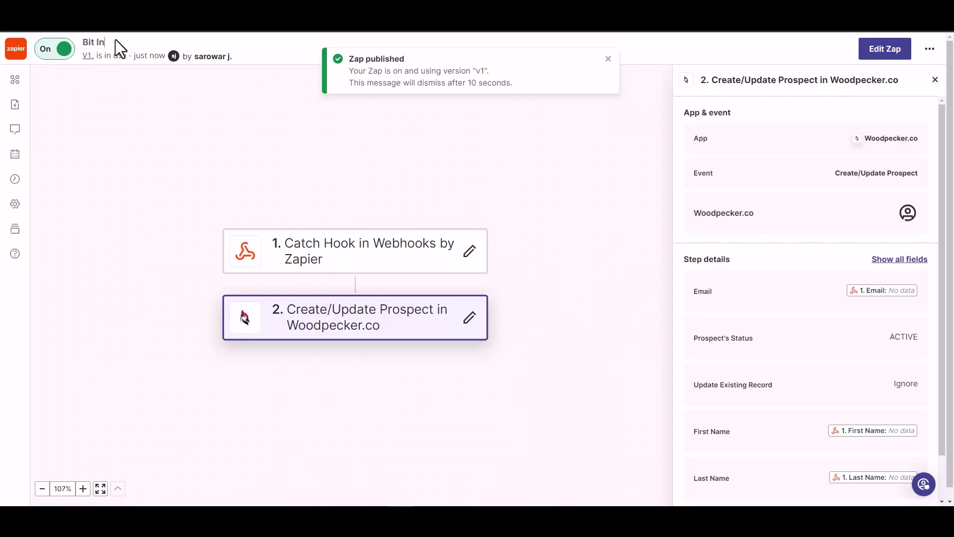
text(Bit Integrations)
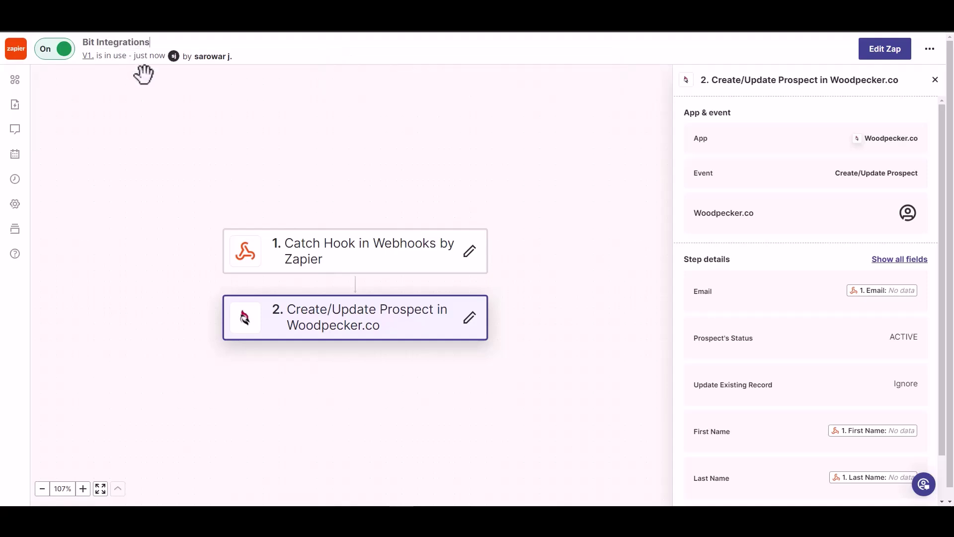
click(170, 96)
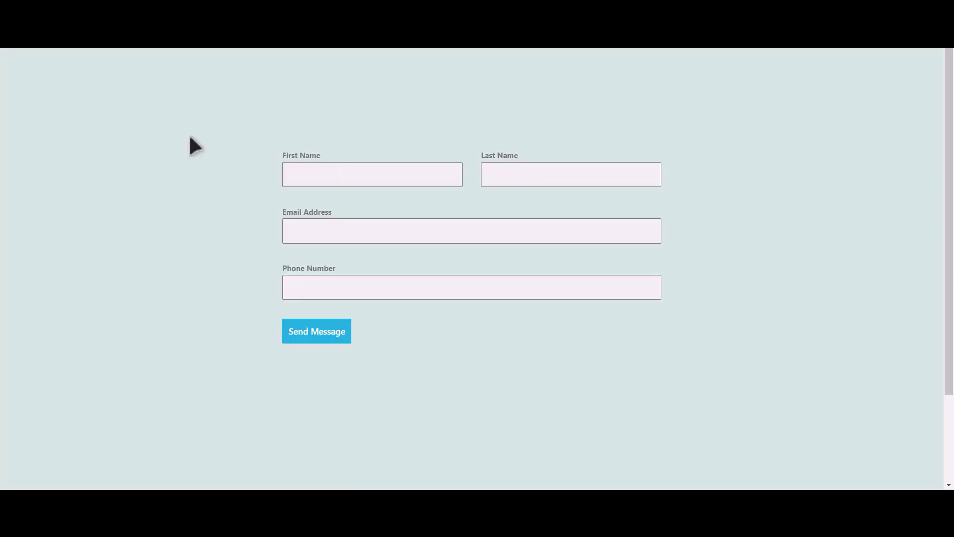
Submit a test entry with first name Bit, last name Integrations, plus an e-mail and phone
click(386, 178)
text(Integrations)
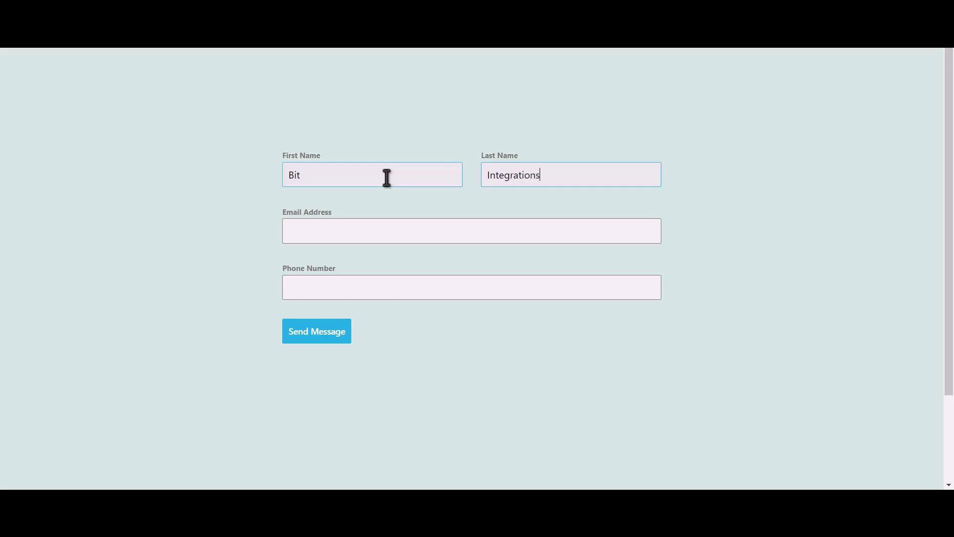
key(Tab)
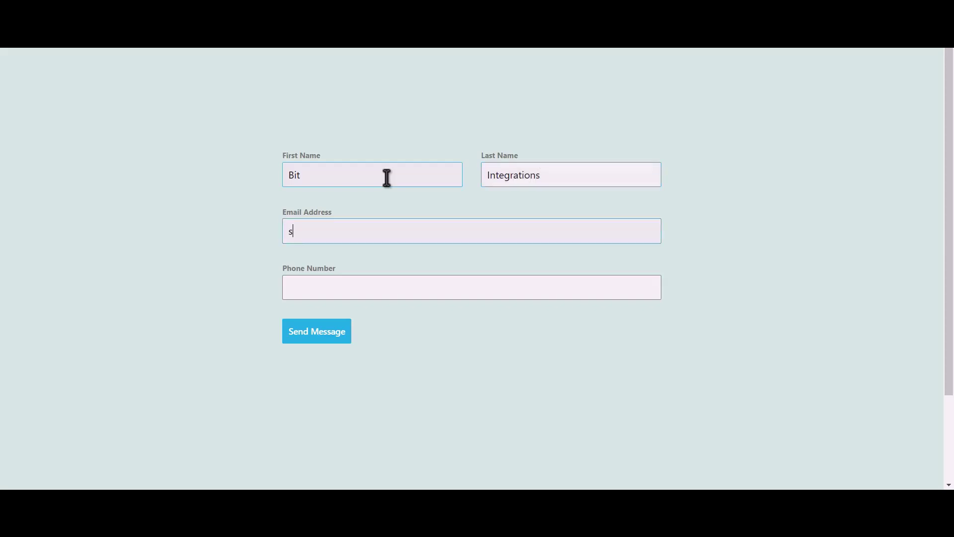
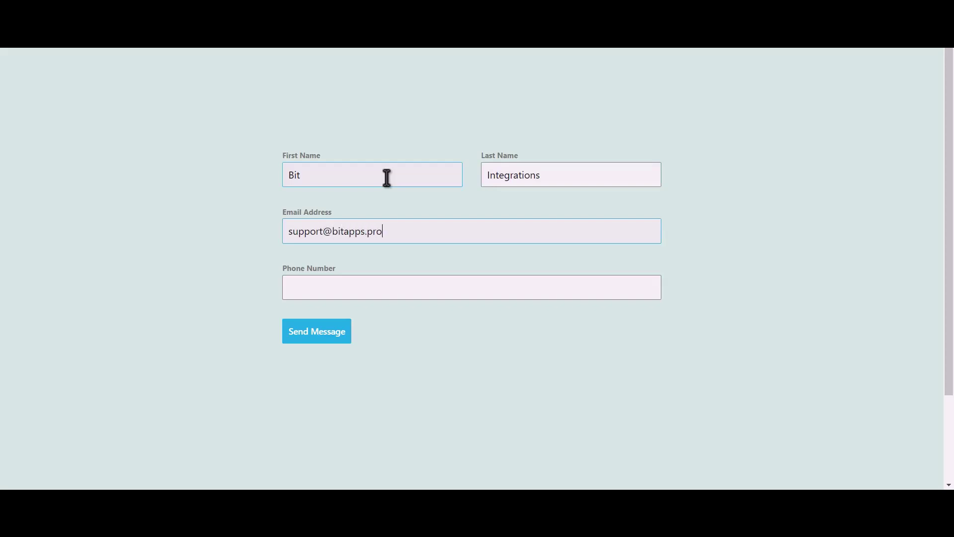
text(444555666)
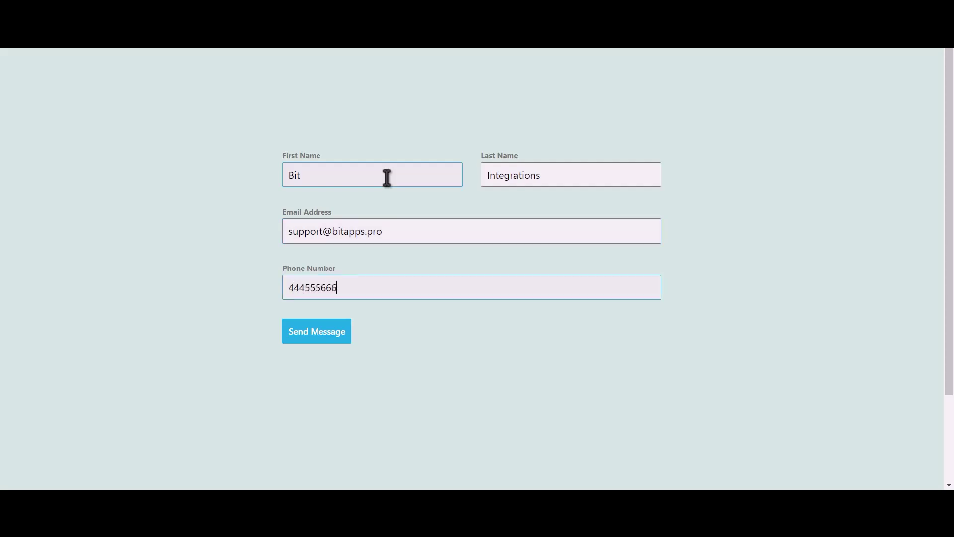
click(328, 339)
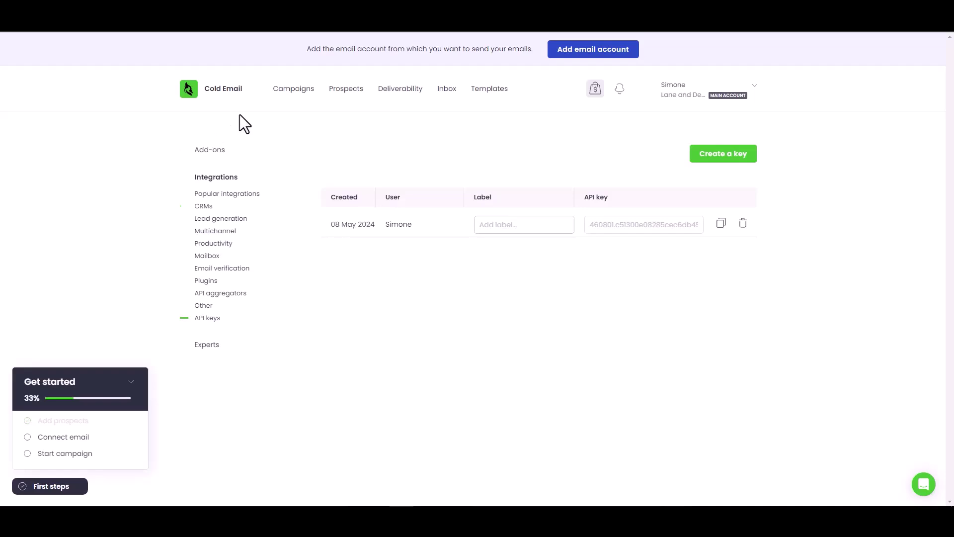
Open the Woodpecker.co Prospects list to look for the new Bit Integrations prospect
click(353, 91)
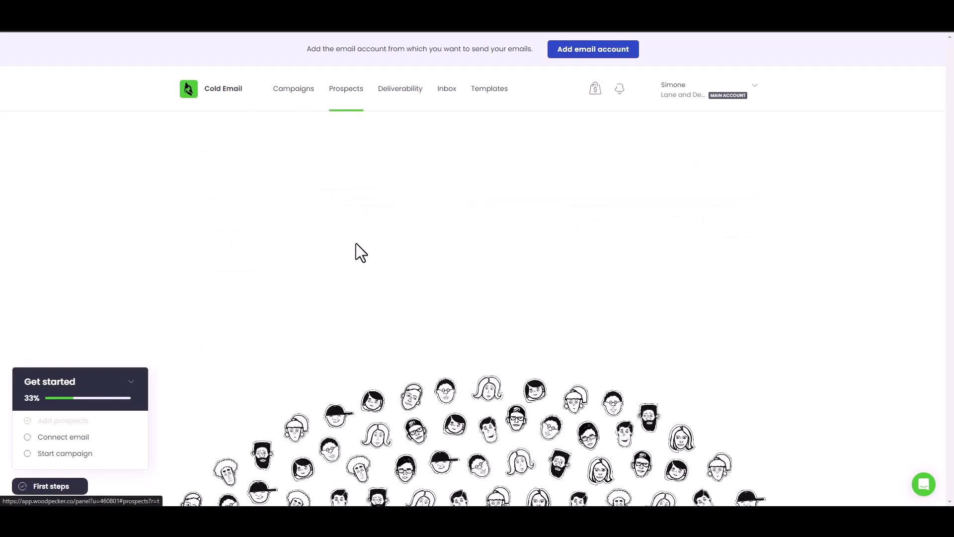